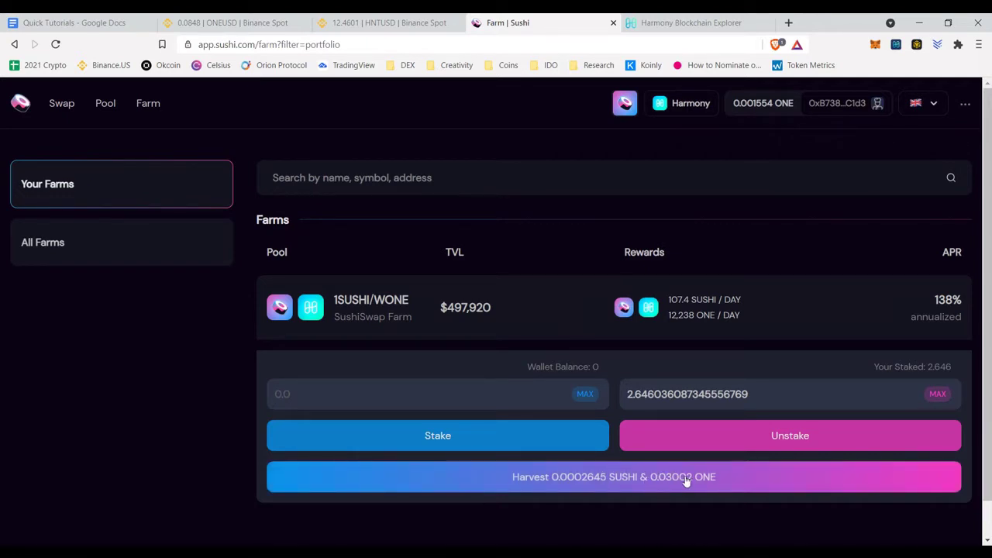
Step: Reject a reward harvest, then unstake all 2.646 SUSHI/WONE tokens and approve it in MetaMask
click(617, 480)
click(845, 381)
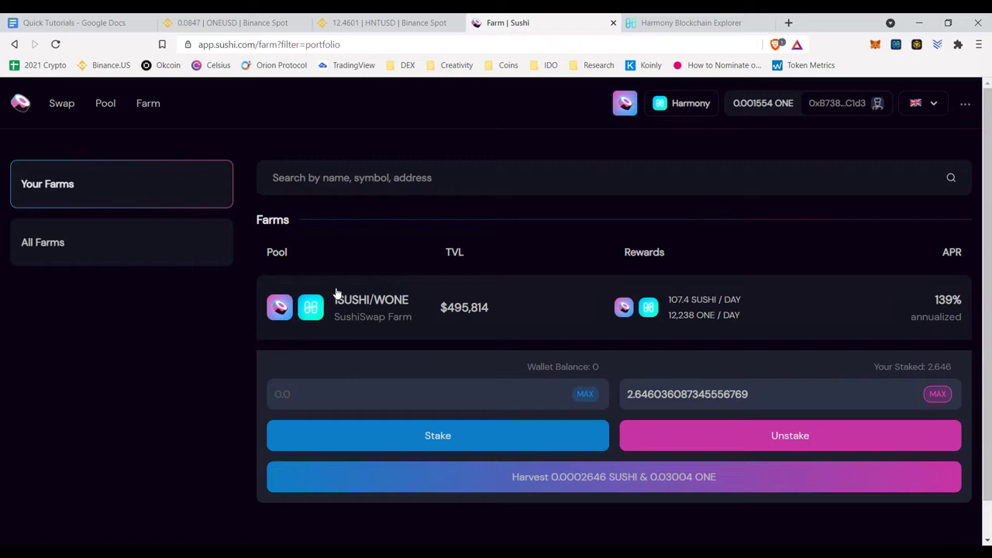
click(810, 432)
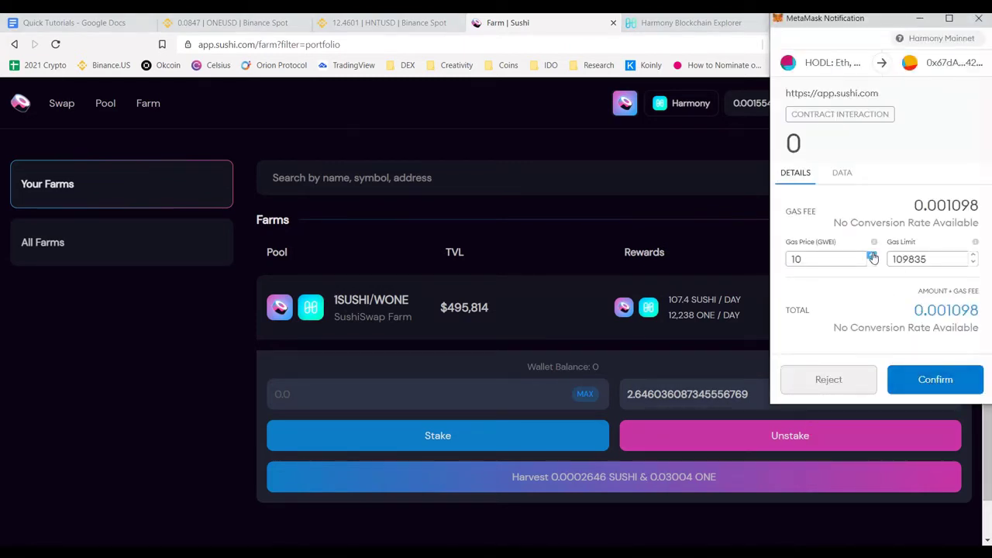
click(934, 380)
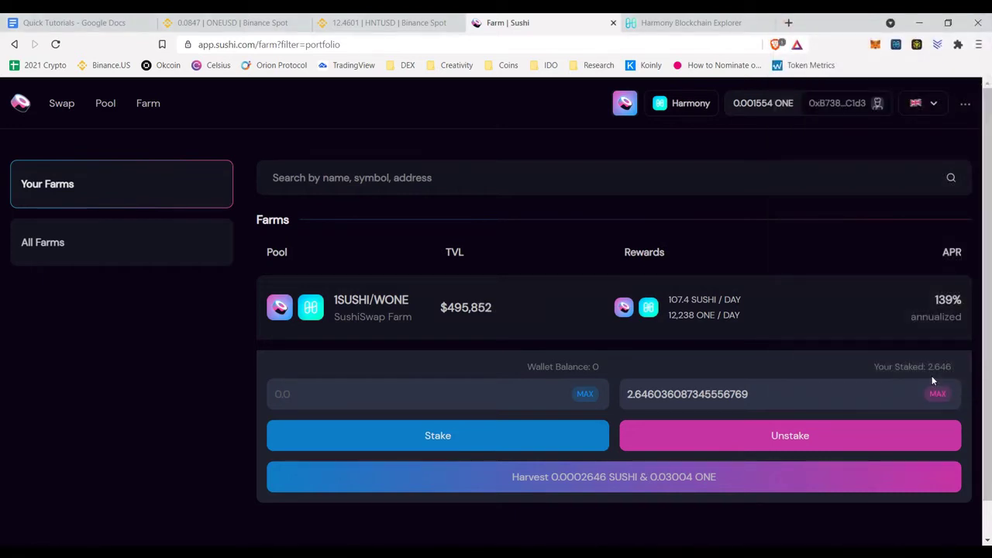
Step: Check the pending unstake transaction in the MetaMask extension
click(875, 44)
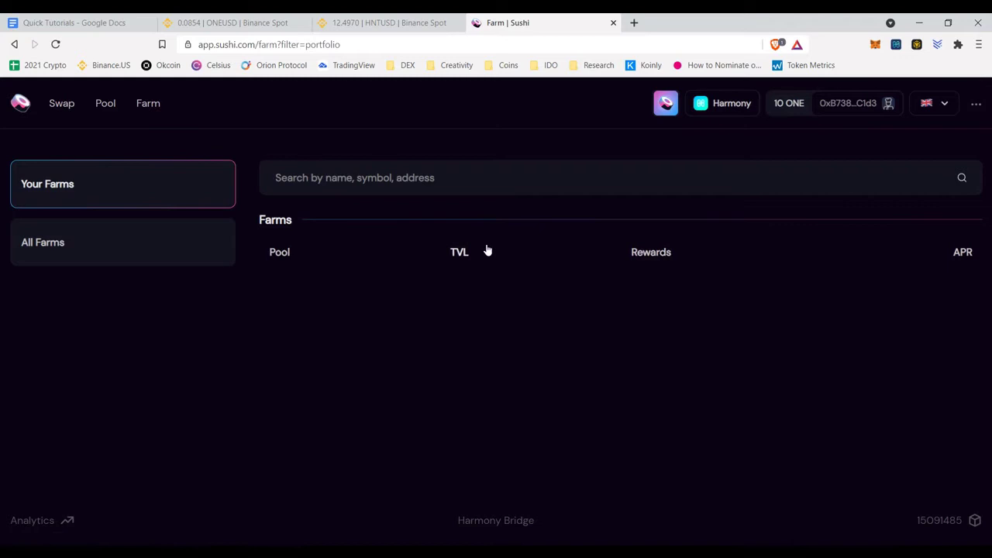
Step: Inspect the SUSHI/ONE liquidity position holding 2.646 pool tokens
click(107, 110)
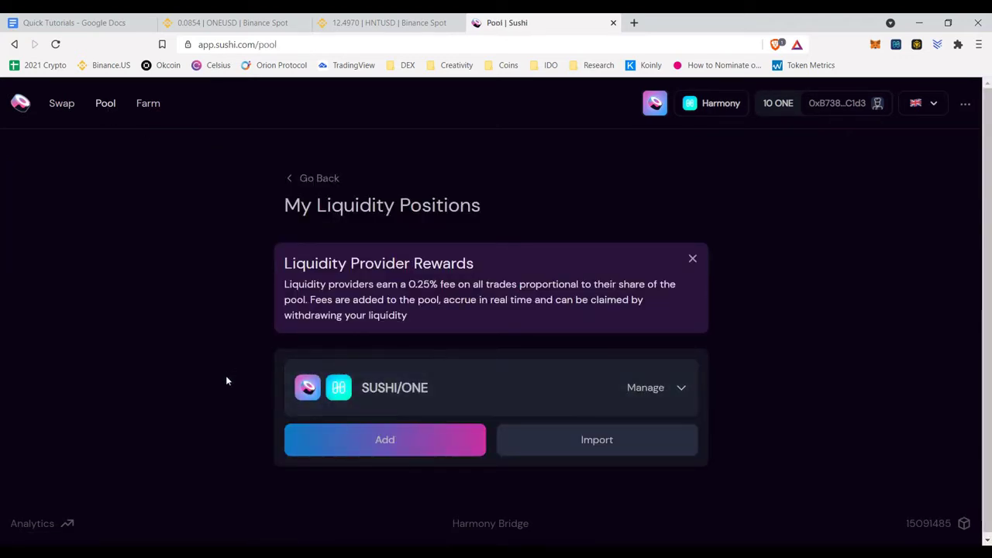
click(659, 391)
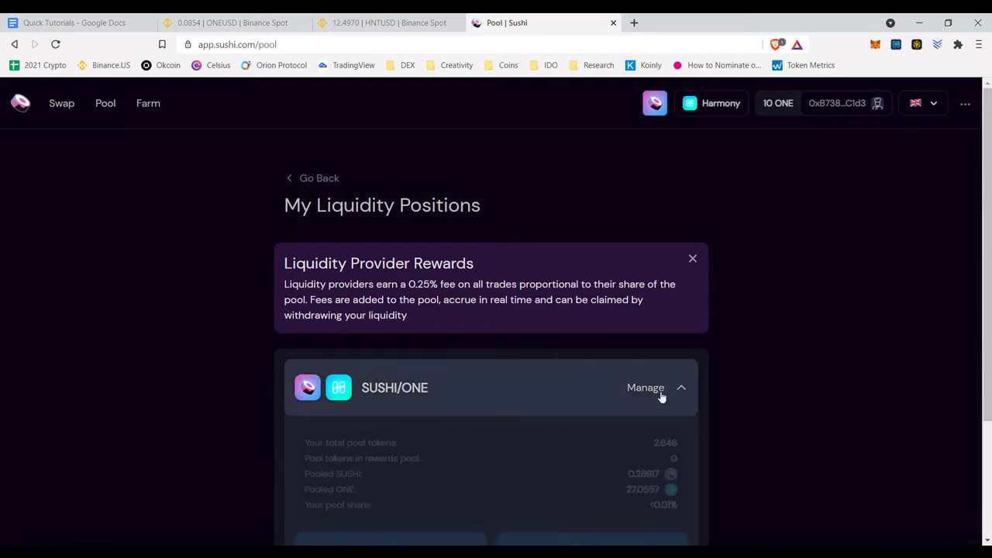
scroll(713, 366, down, 1)
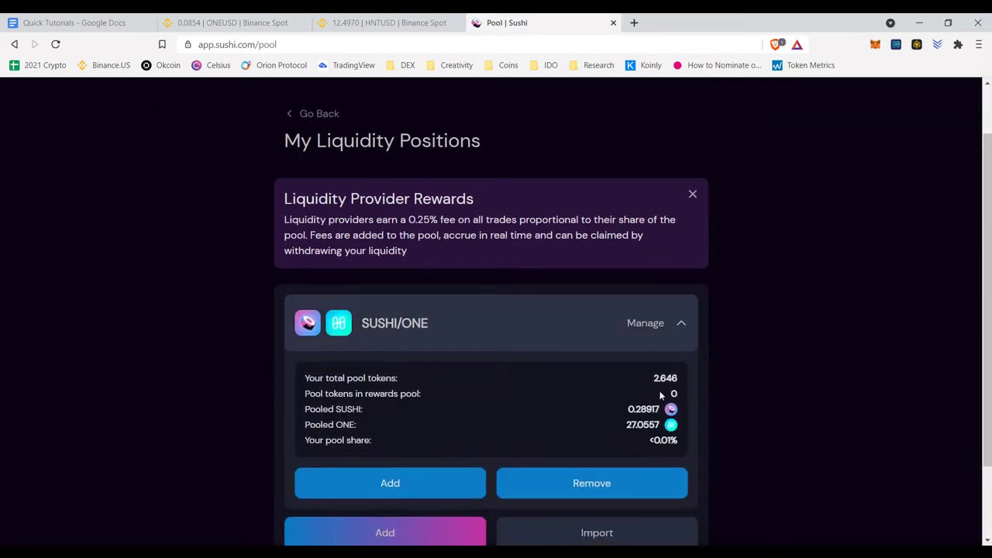
drag(652, 386, 678, 385)
click(668, 377)
scroll(310, 310, up, 1)
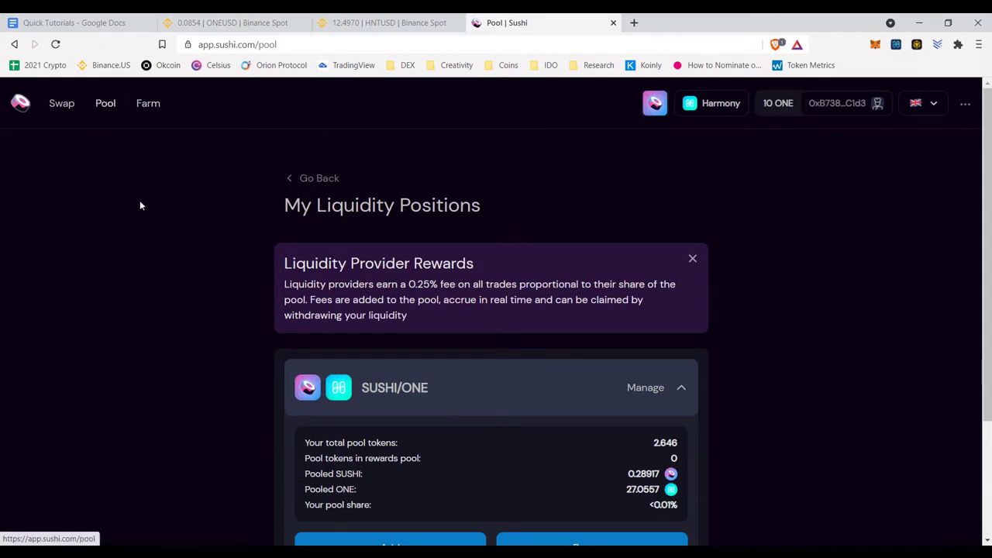
scroll(427, 310, down, 2)
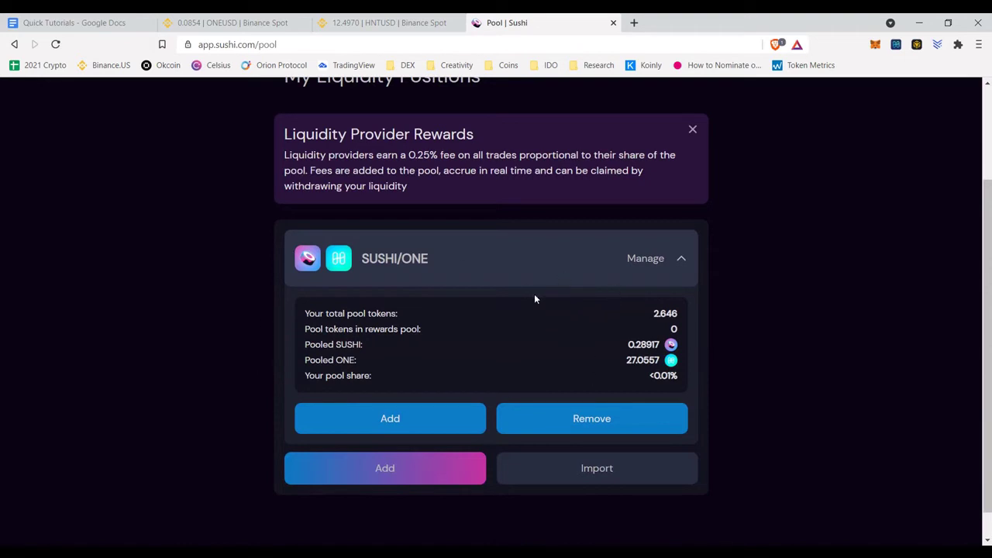
click(610, 421)
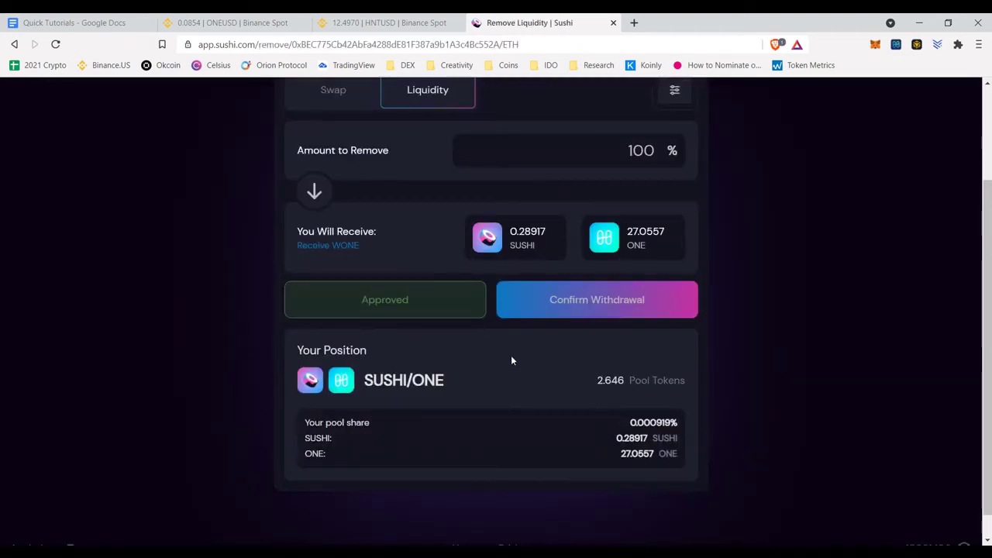
scroll(488, 353, up, 1)
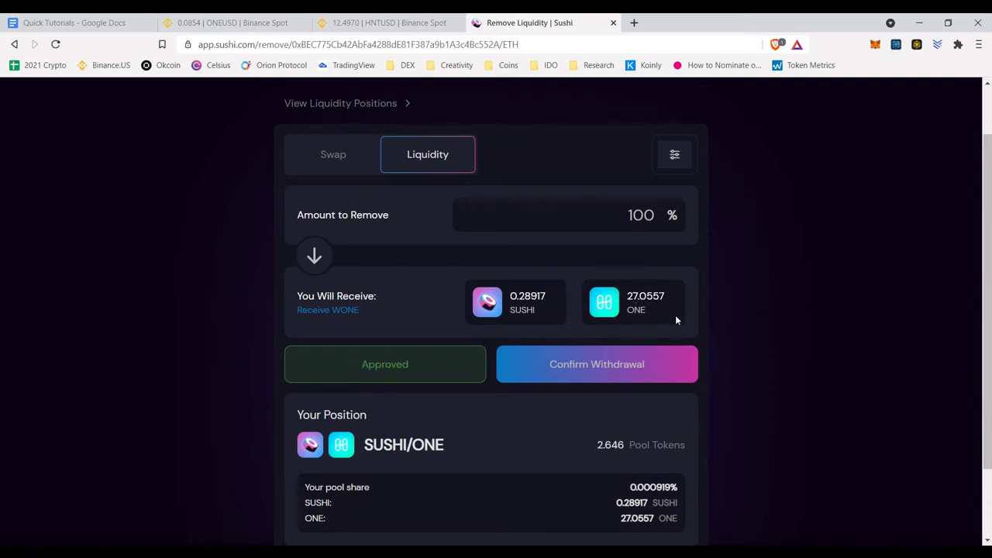
double_click(610, 217)
click(643, 215)
Step: Review the withdrawal summary: 0.28917 SUSHI and 27.0557 ONE for 2.64603 pool tokens
click(594, 367)
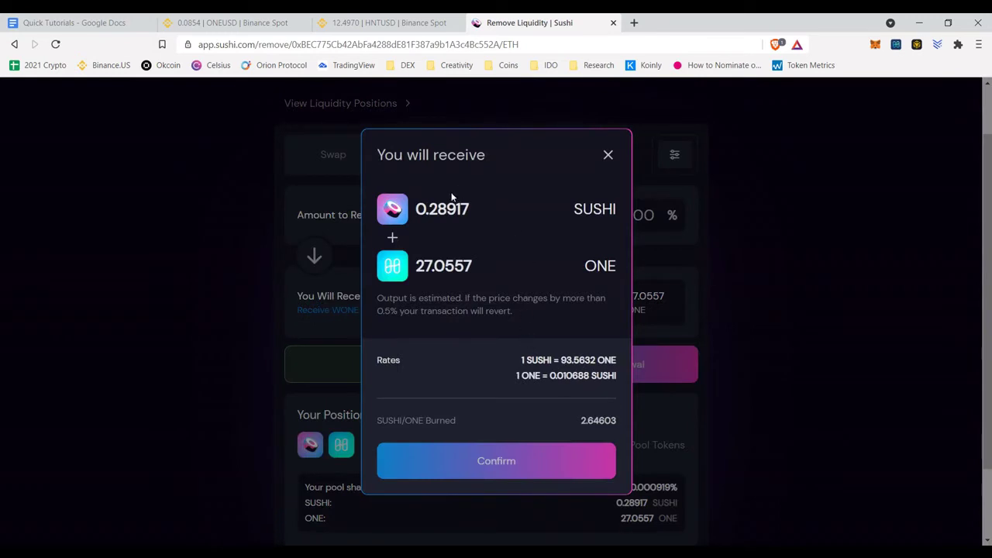
double_click(418, 208)
drag(413, 267, 471, 266)
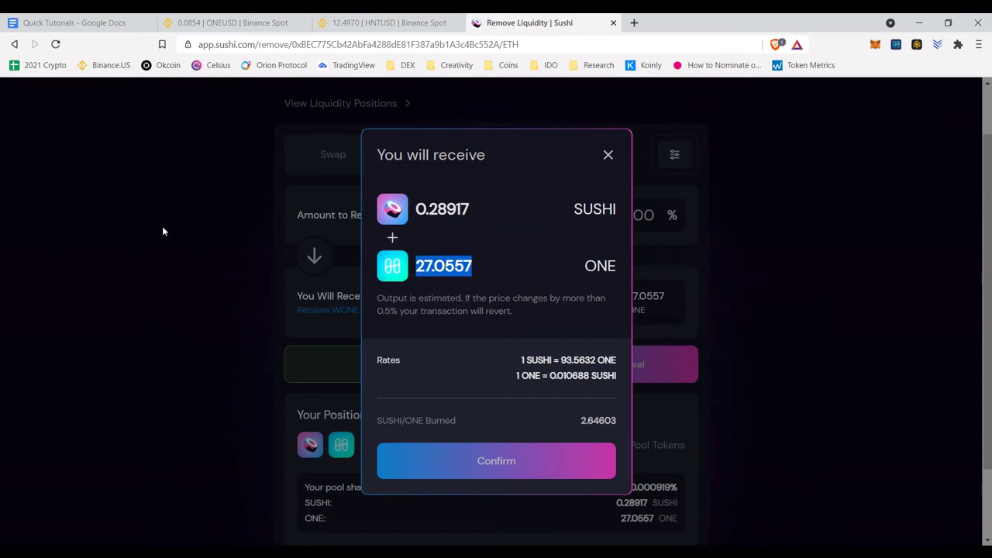
drag(417, 207, 471, 208)
drag(416, 265, 470, 266)
click(424, 266)
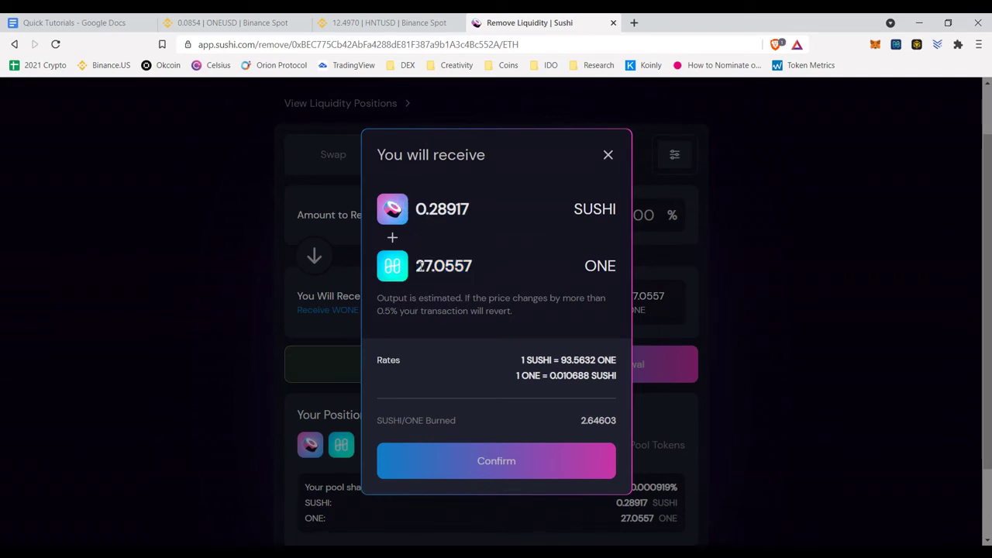
drag(418, 266, 468, 266)
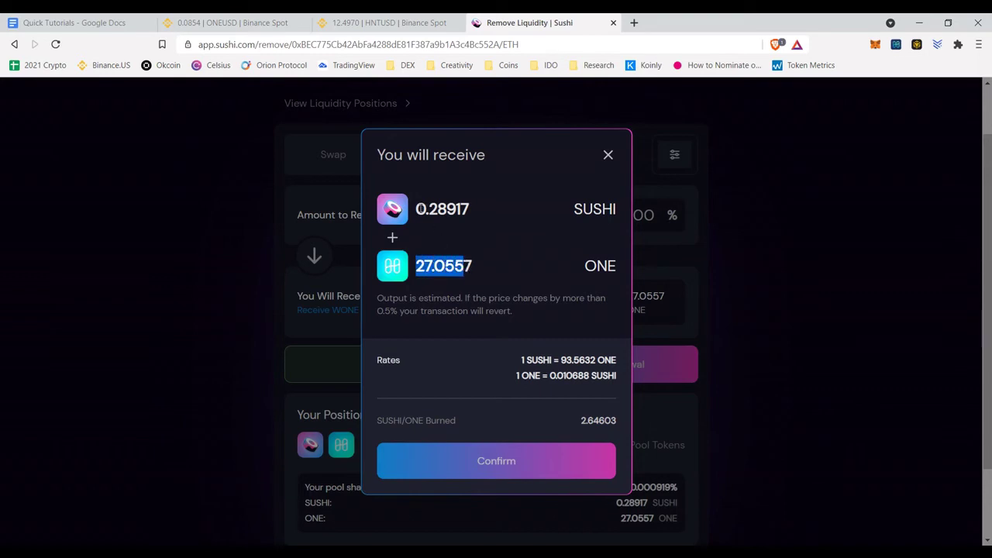
drag(417, 209, 474, 212)
click(473, 207)
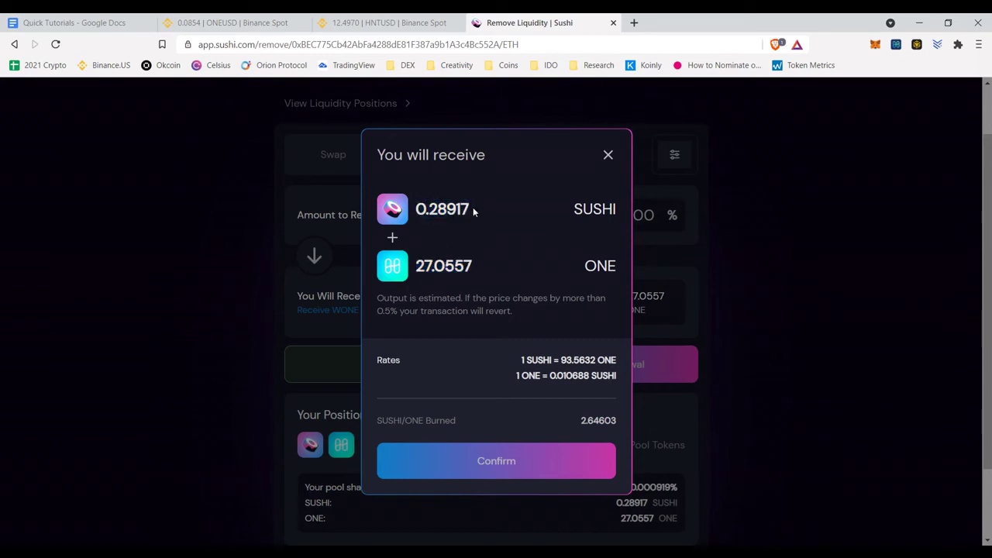
Step: Confirm the withdrawal of 0.28917 SUSHI and 27.0557 ONE and approve it in MetaMask
click(537, 467)
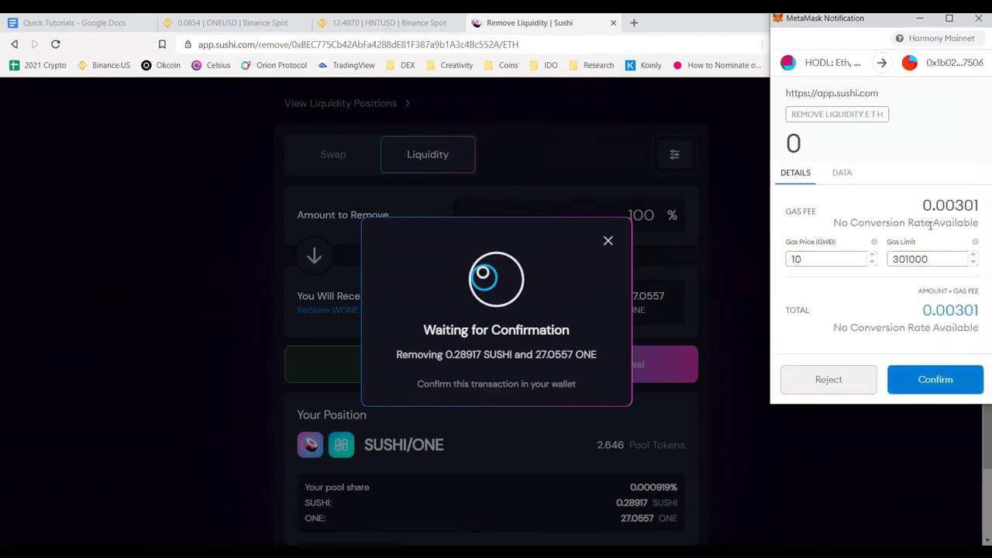
drag(955, 205, 978, 206)
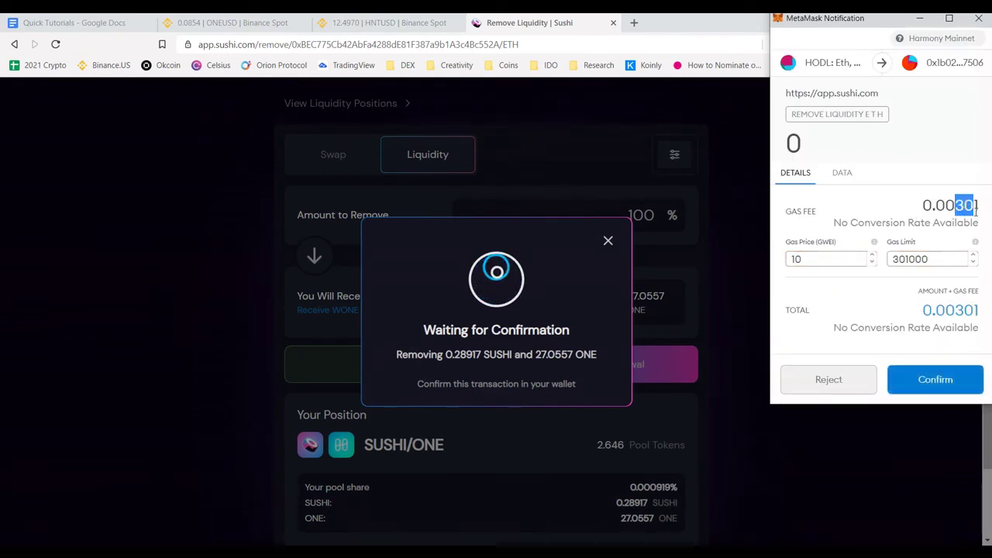
click(937, 380)
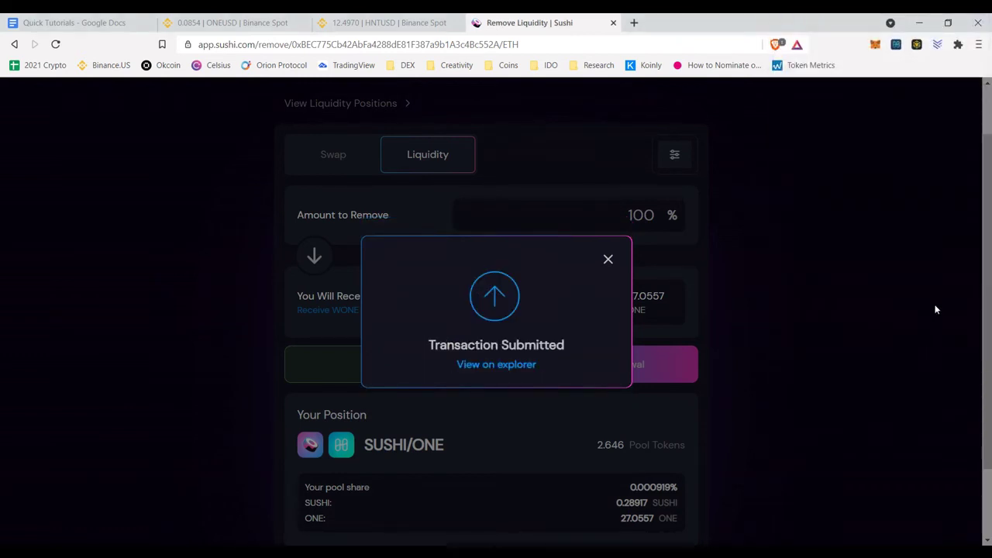
click(609, 259)
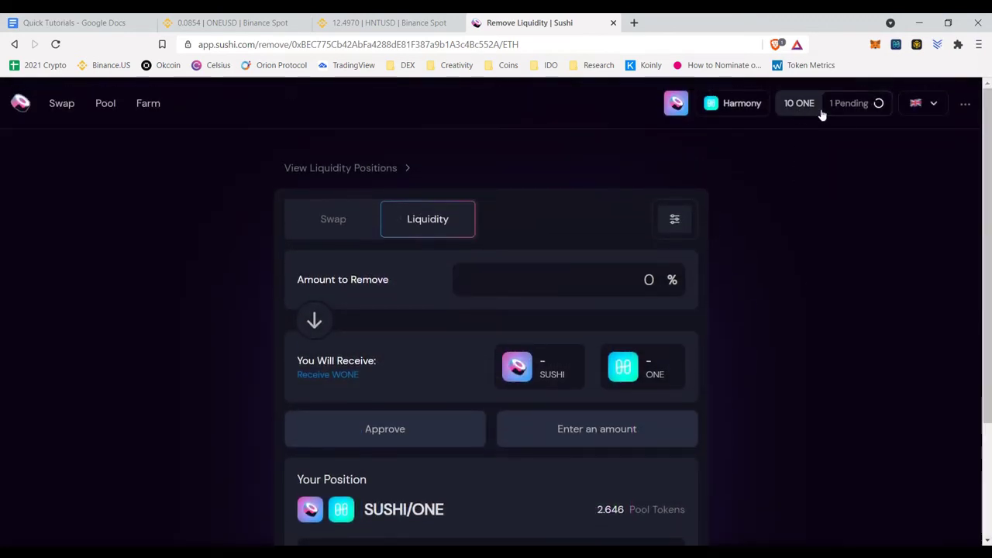
Step: Review the account's recent transactions and open MetaMask to check balances
click(844, 109)
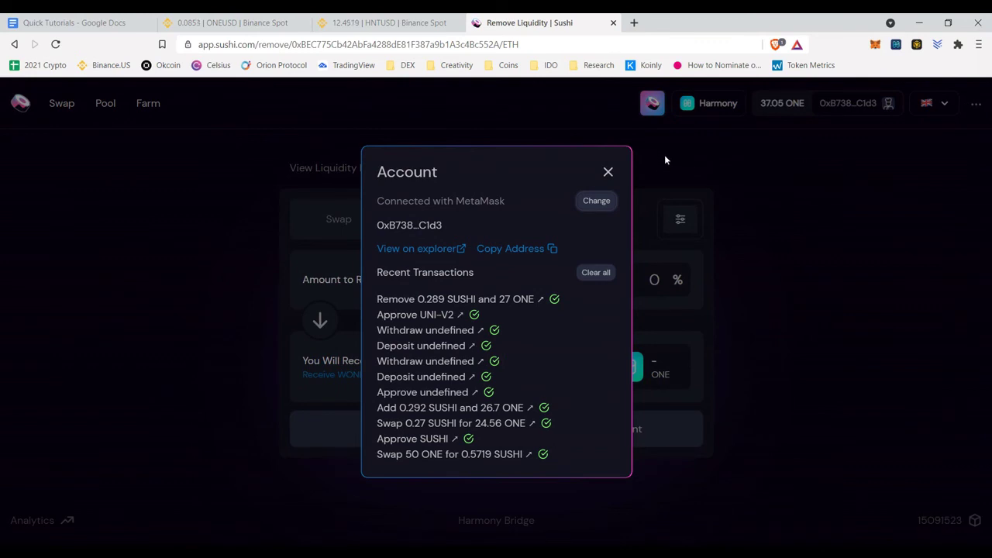
click(791, 165)
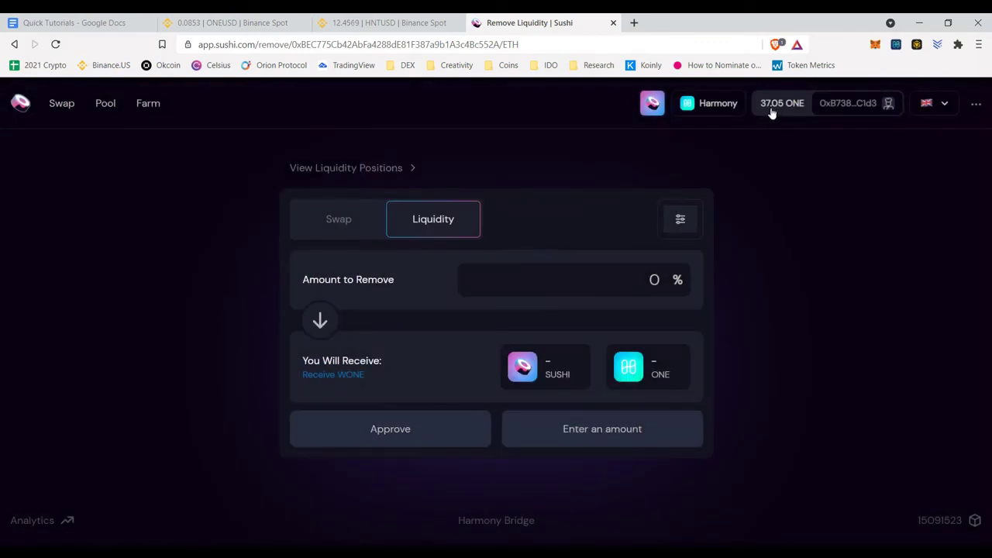
click(875, 45)
Step: Verify 37.0541 ONE and 0.298 SUSHI in MetaMask's assets, then return to the swap page
click(717, 294)
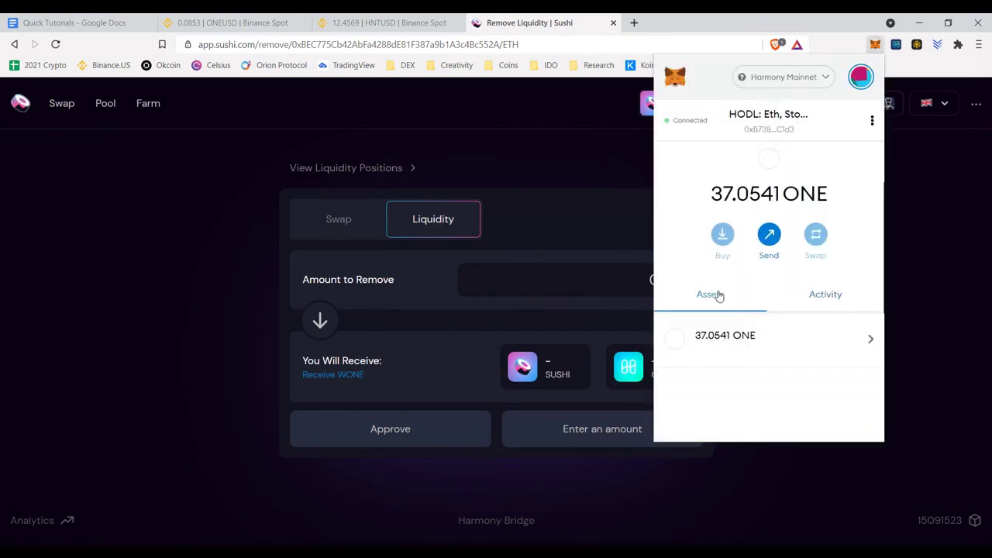
scroll(764, 348, down, 2)
scroll(775, 338, down, 2)
scroll(772, 329, down, 1)
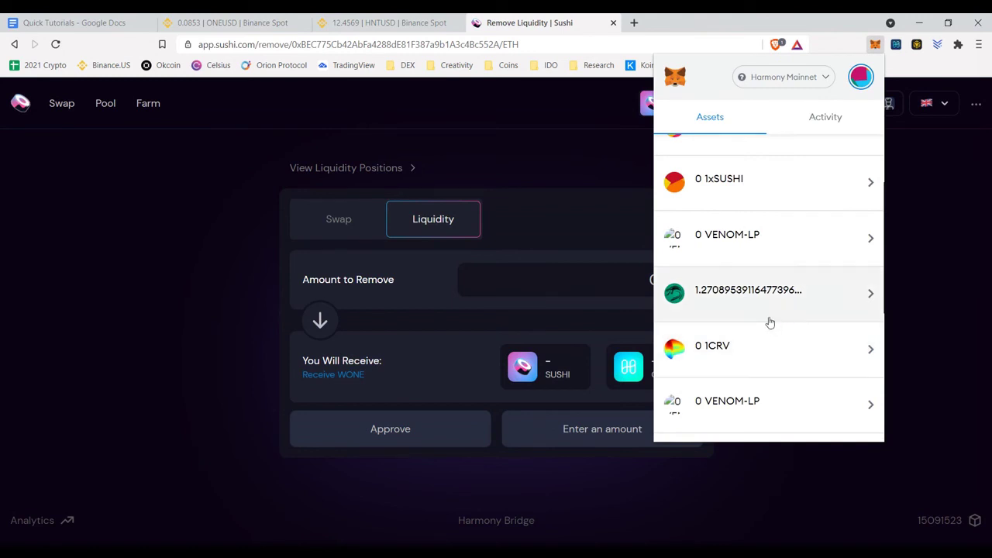
scroll(770, 322, down, 2)
scroll(768, 321, down, 4)
scroll(768, 321, down, 3)
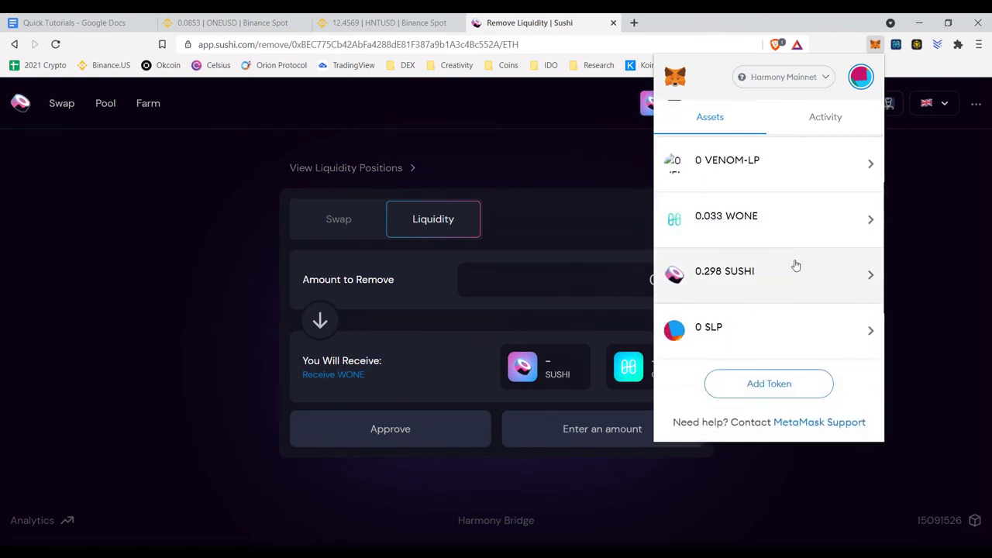
click(186, 252)
click(61, 105)
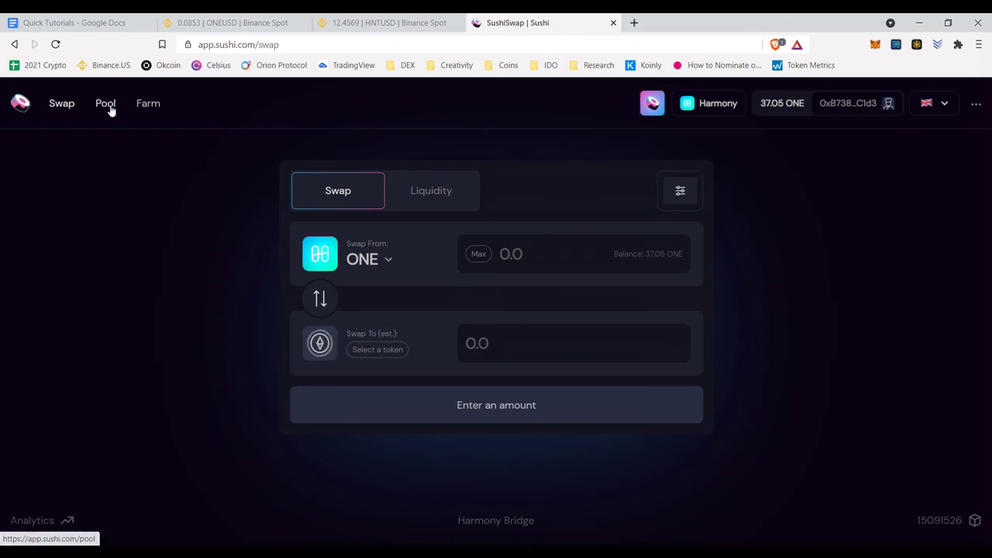
Step: Browse the All Farms list, including WONE/BUSD and 1SUSHI/WONE
click(144, 107)
scroll(392, 310, down, 2)
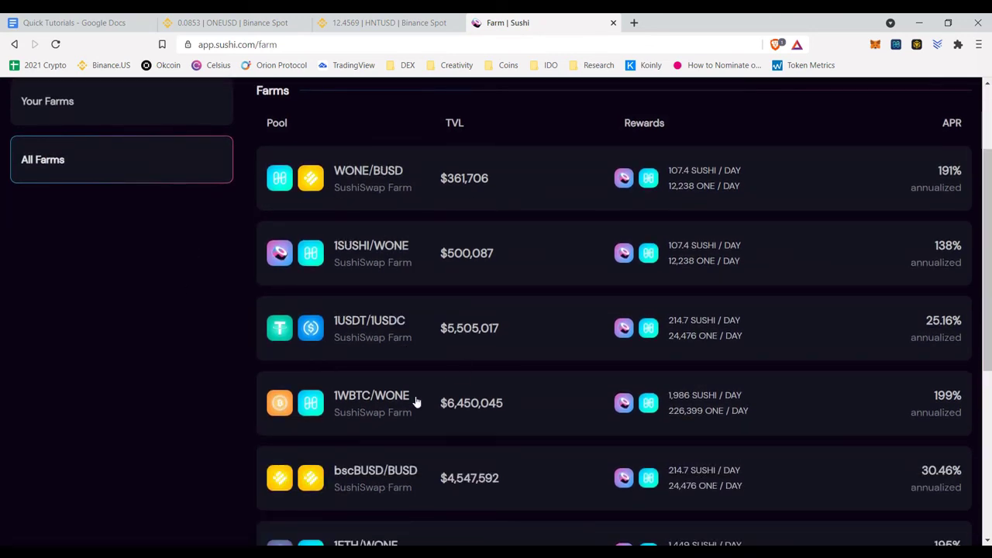
scroll(225, 344, up, 2)
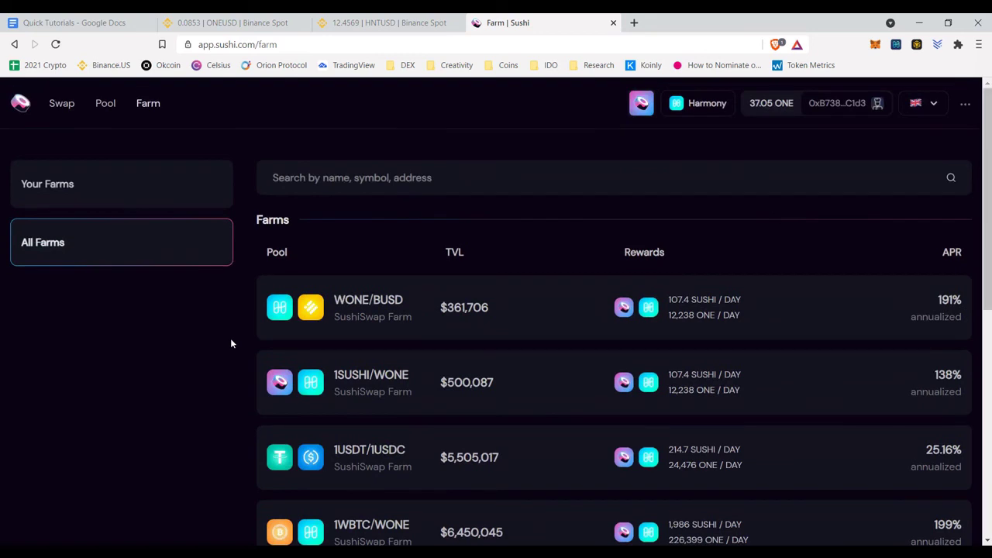